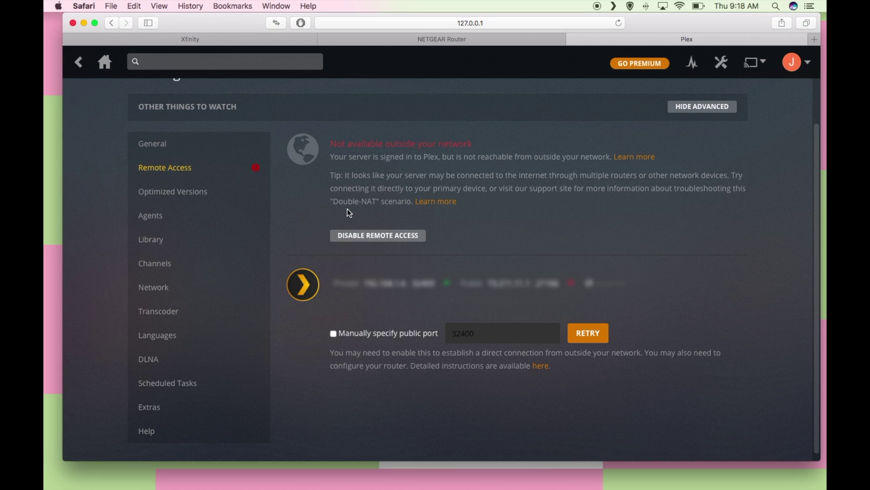
Step: Highlight the Double-NAT tip in Plex Remote Access settings, then show the Wi-Fi network list
left_click_drag(333, 201, 370, 207)
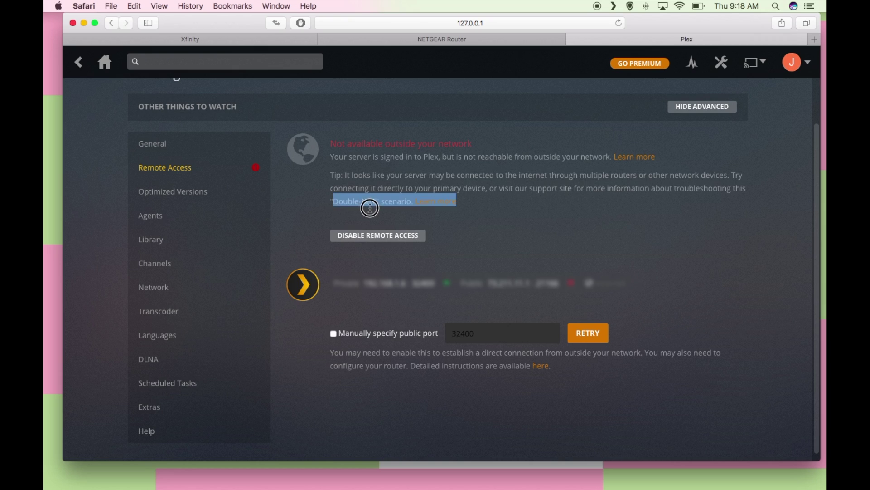
left_click(508, 225)
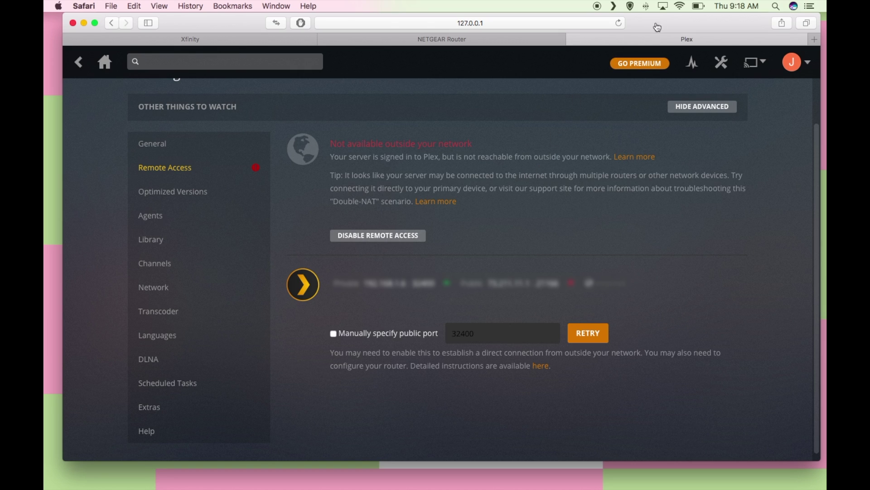
left_click(680, 7)
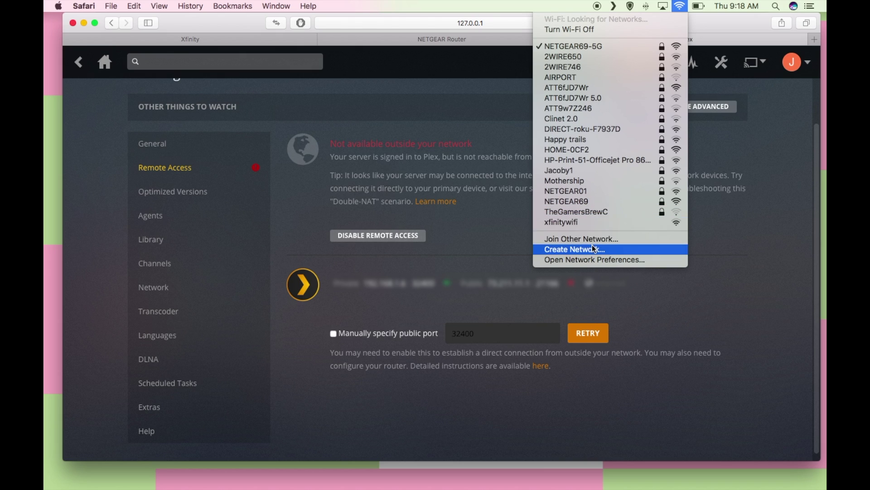
Step: Check in Network Preferences that the Mac's Wi-Fi IP is 192.168.1.6, then close it
left_click(602, 271)
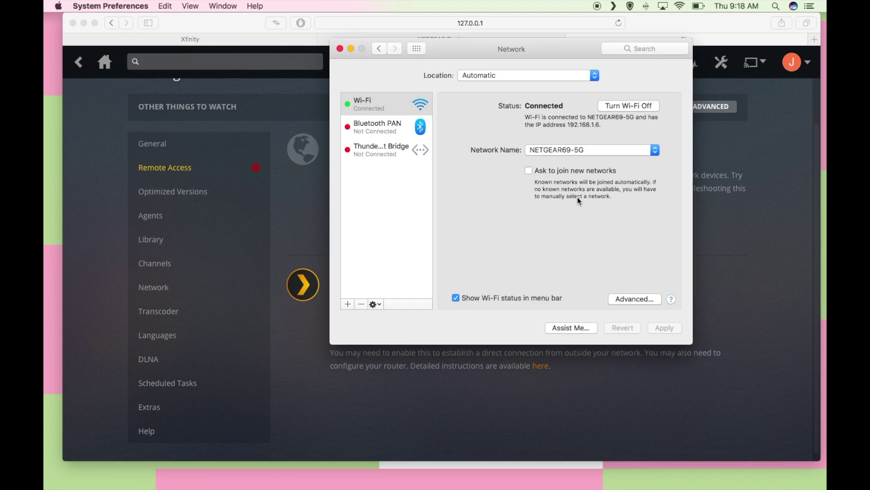
left_click_drag(562, 123, 603, 123)
left_click(340, 49)
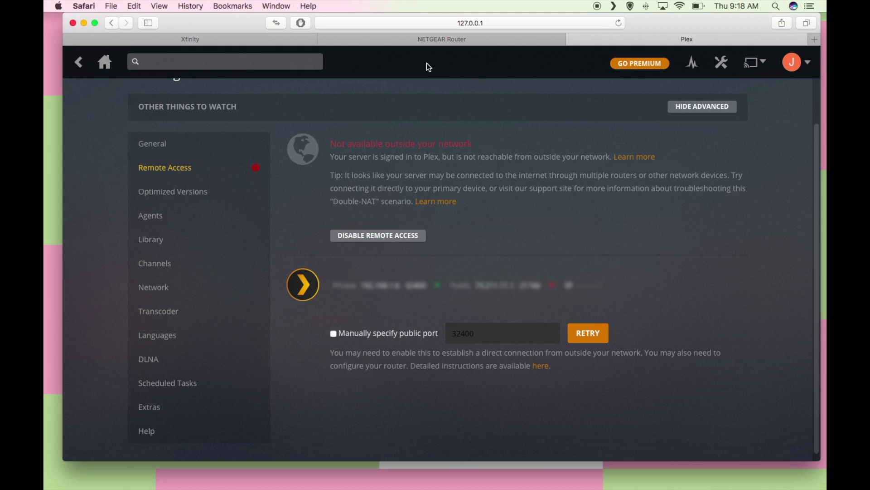
Step: Log in to the NETGEAR router page with the router's admin user name and password
left_click(512, 39)
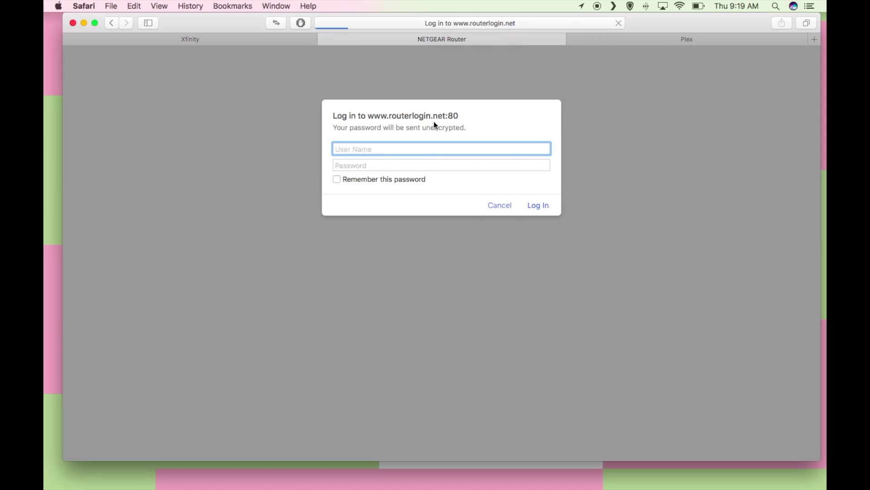
type("admin")
key("Tab")
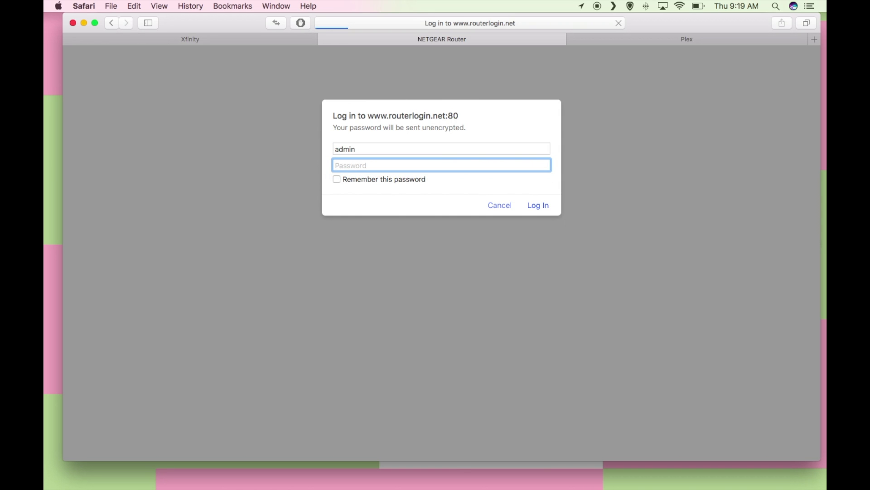
type("password")
key("Return")
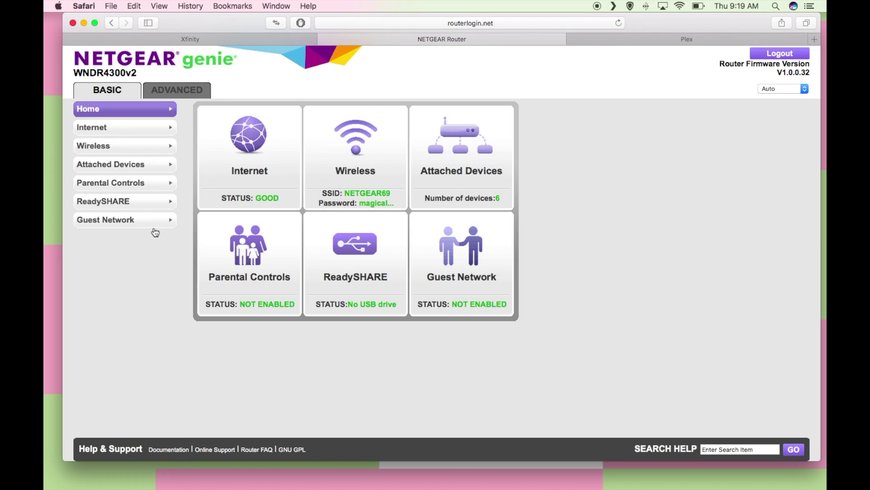
Step: Go to Advanced Setup > Port Forwarding / Port Triggering and start a new custom service
left_click(181, 90)
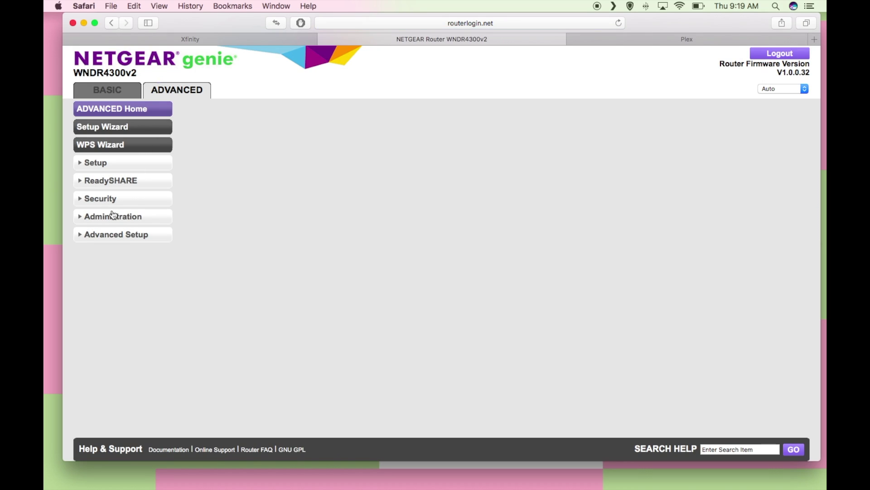
left_click(96, 235)
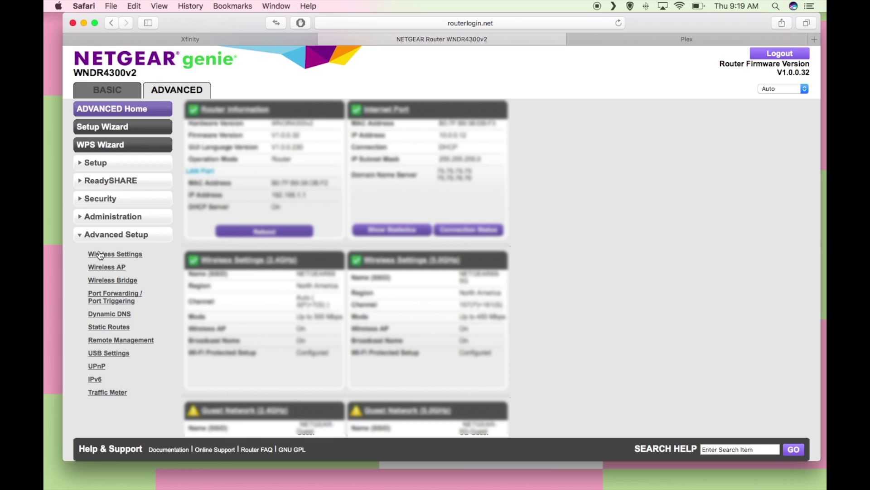
left_click(109, 300)
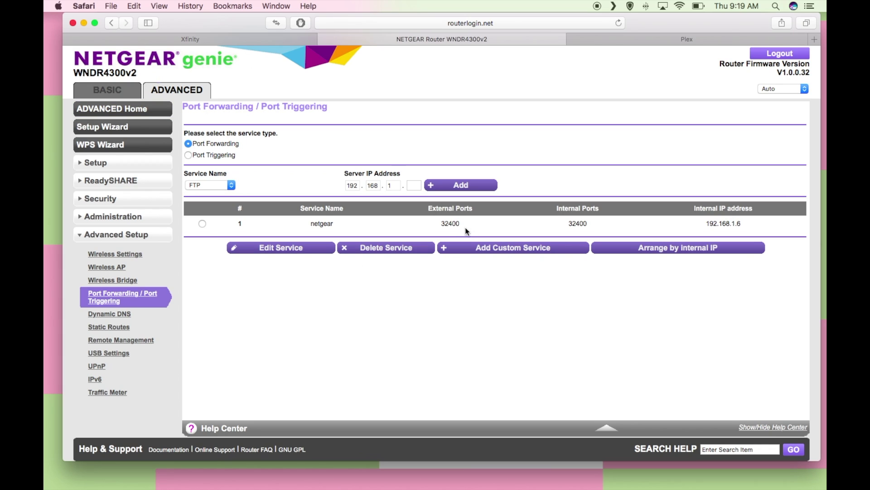
left_click(508, 247)
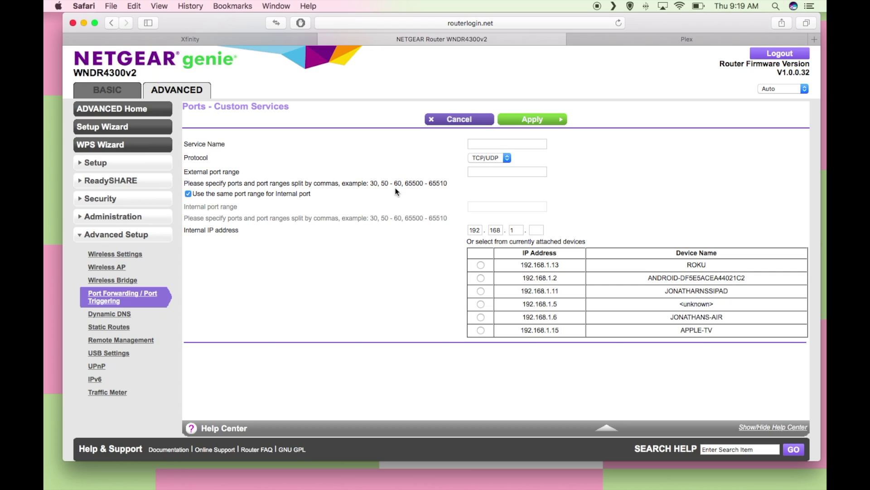
Step: Fill in service 'plex', port 32400, IP ending 6, then cancel back to the forwarding list
left_click(522, 143)
type("plex")
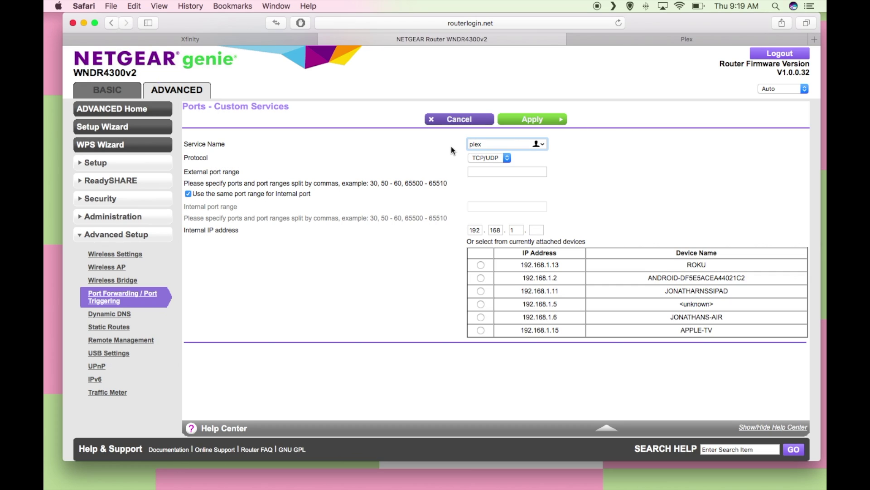
left_click(487, 173)
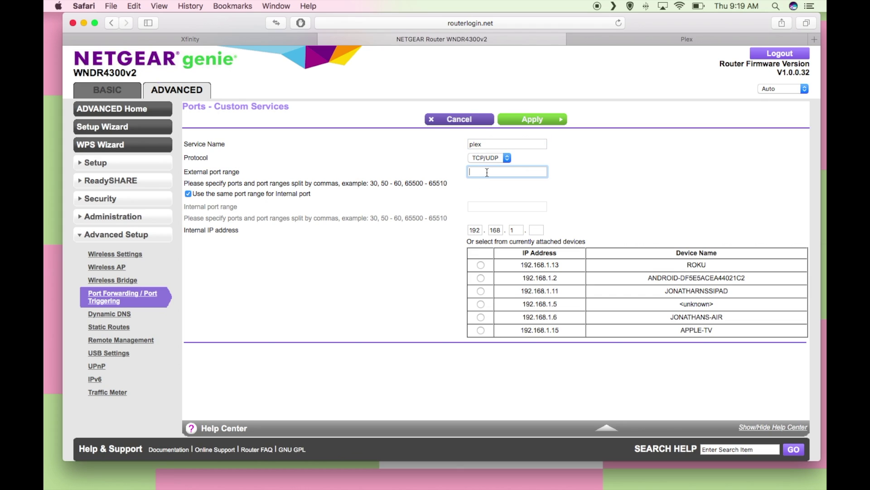
type("32400")
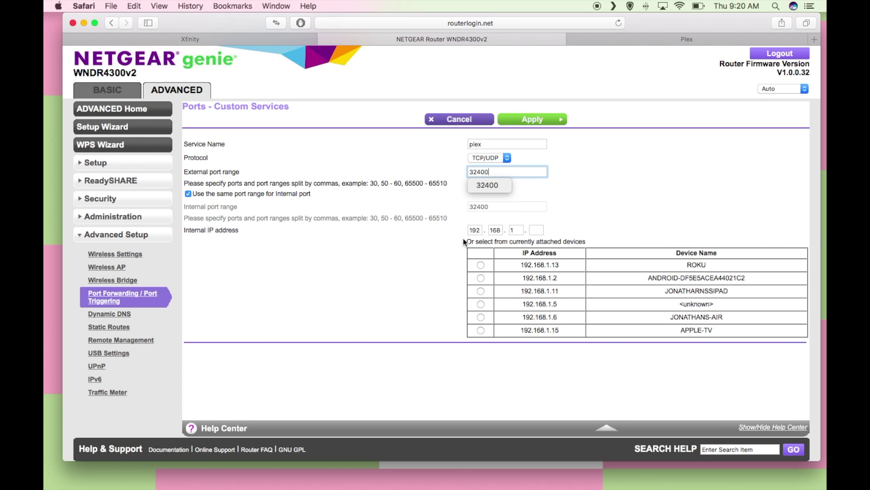
left_click(537, 230)
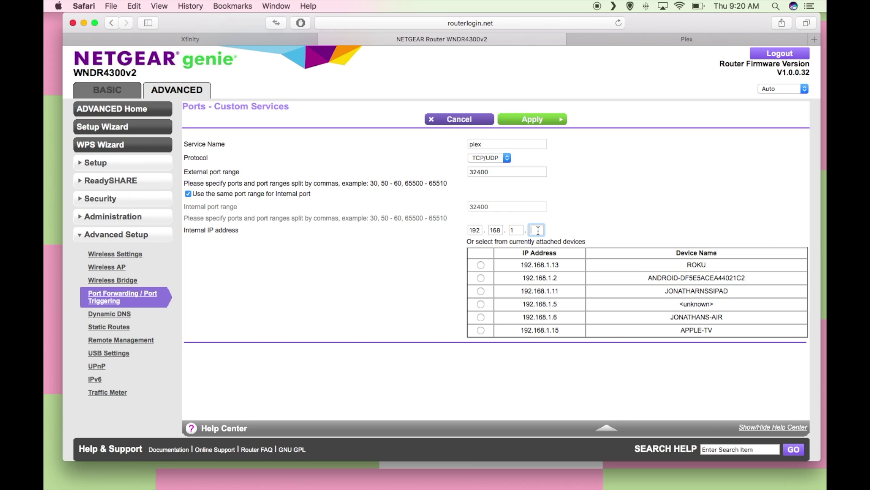
type("6")
left_click(457, 120)
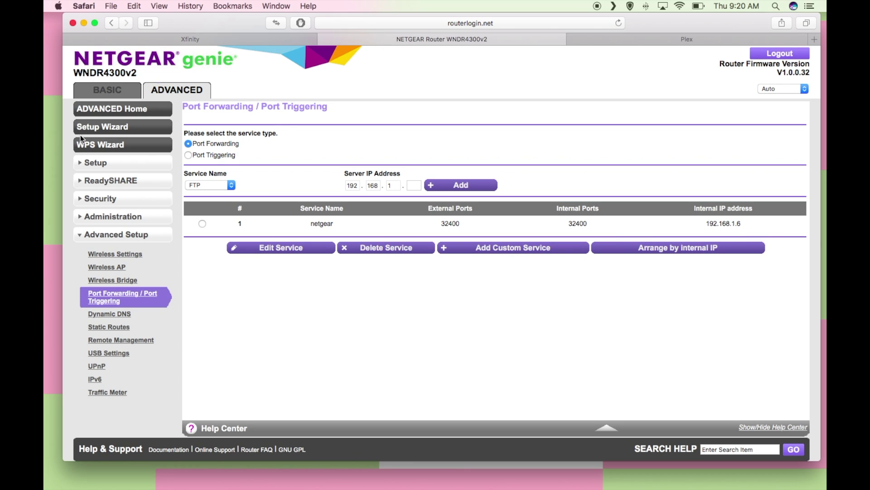
Step: View NETGEAR's Basic Internet Setup, showing WAN IP 10.0.0.12 and gateway 10.0.0.1
left_click(100, 91)
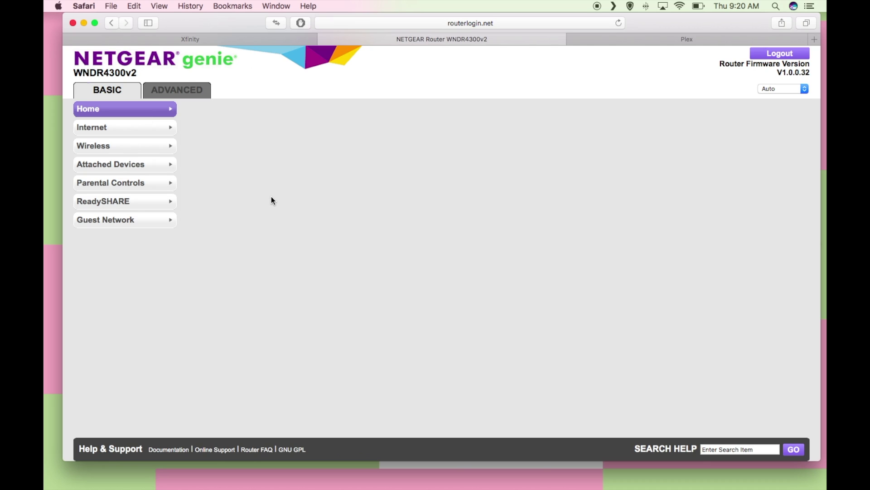
left_click(247, 152)
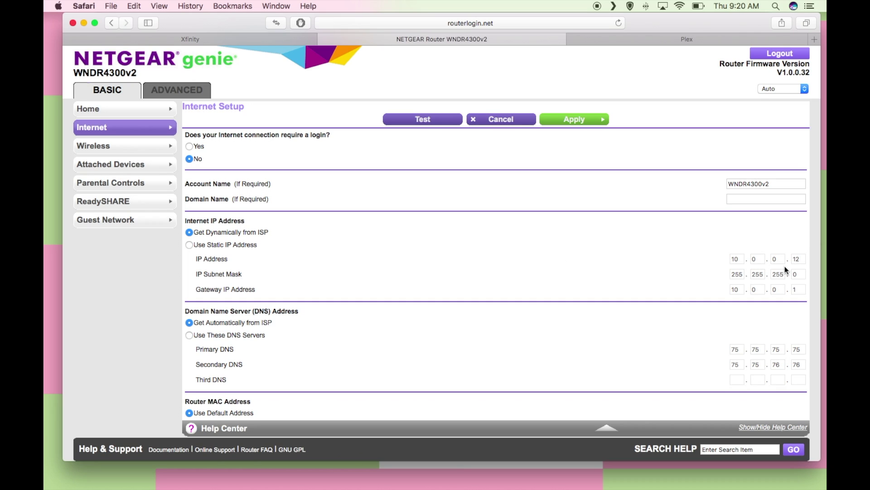
Step: Log in to the Xfinity gateway with the saved admin login and view Advanced port forwarding
left_click(228, 37)
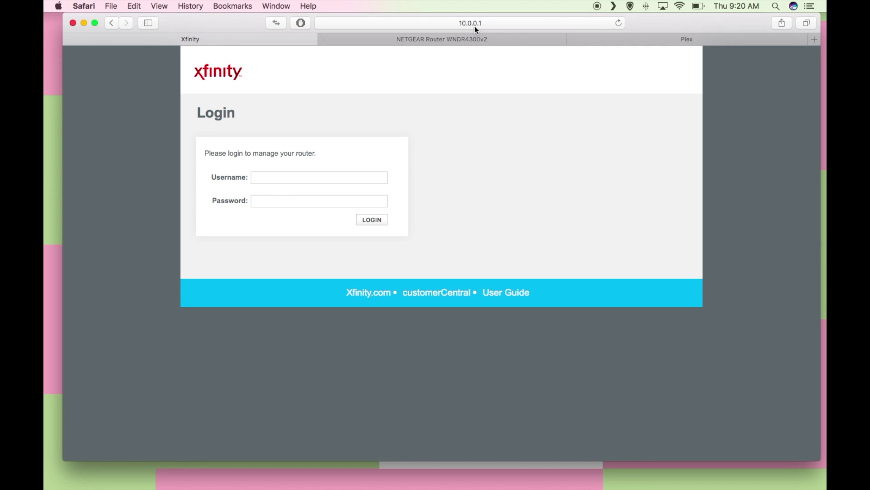
left_click(266, 178)
left_click(273, 189)
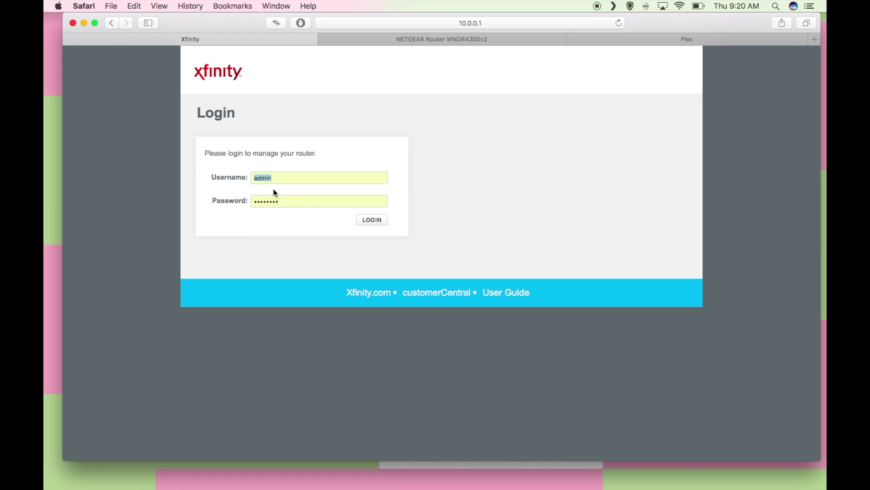
left_click(379, 223)
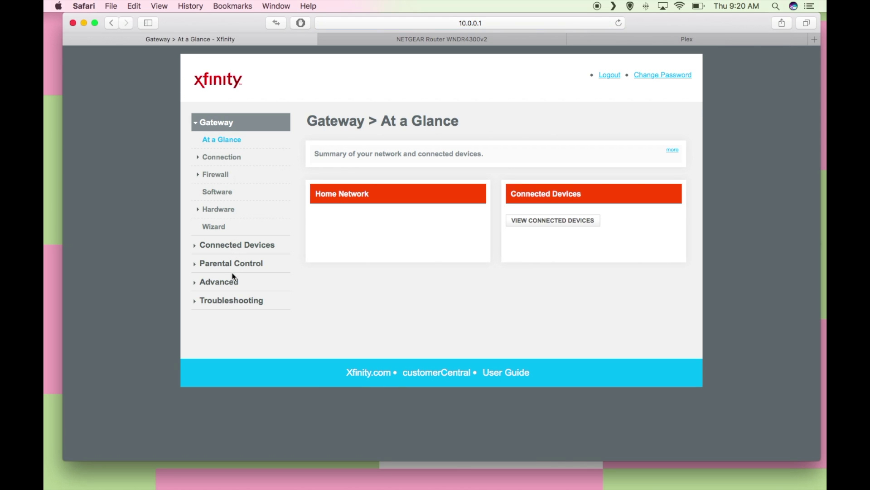
left_click(207, 283)
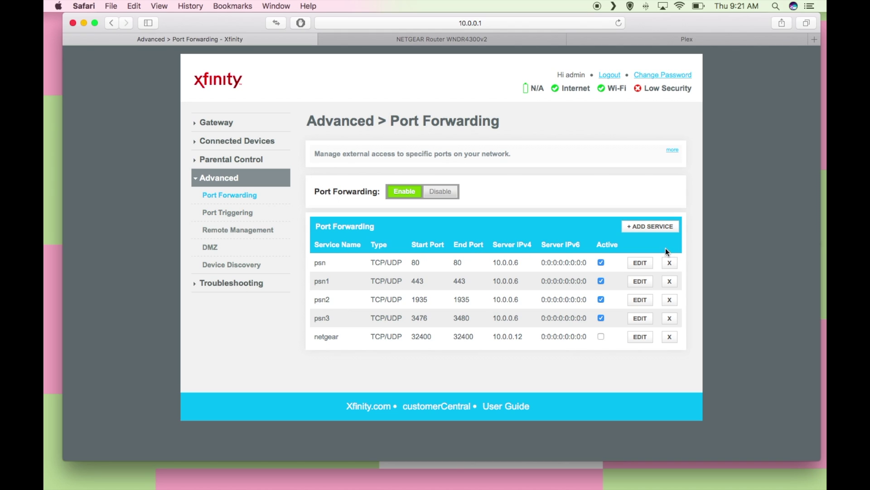
left_click(654, 228)
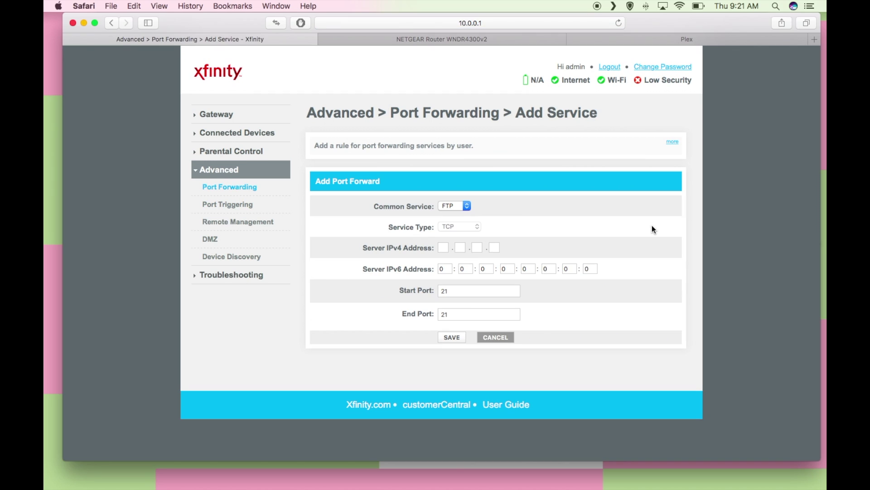
left_click(466, 206)
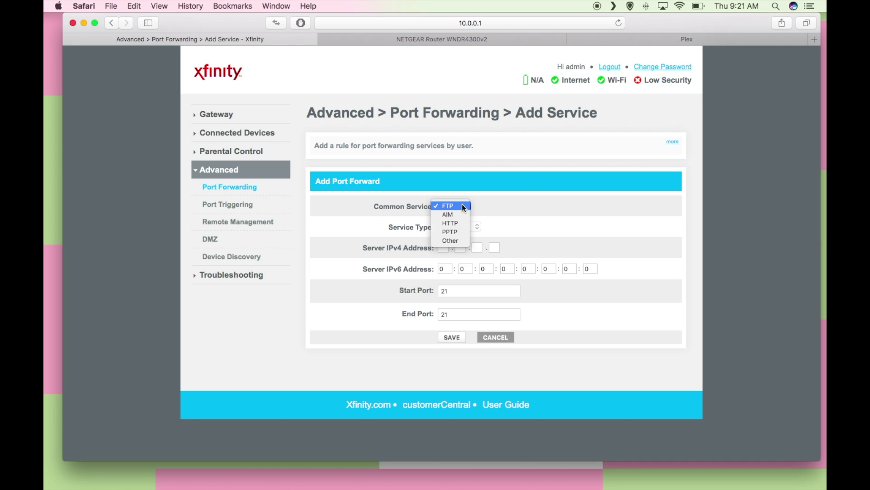
left_click(461, 238)
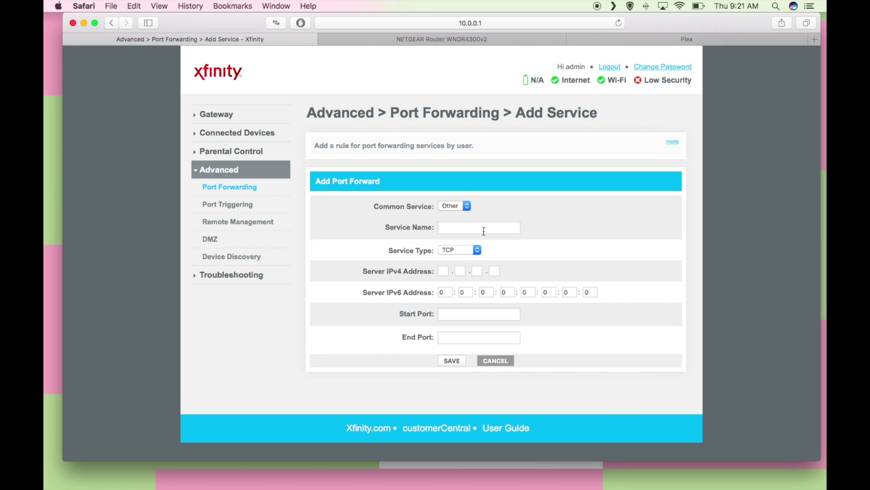
left_click(484, 231)
type("plex")
left_click(455, 249)
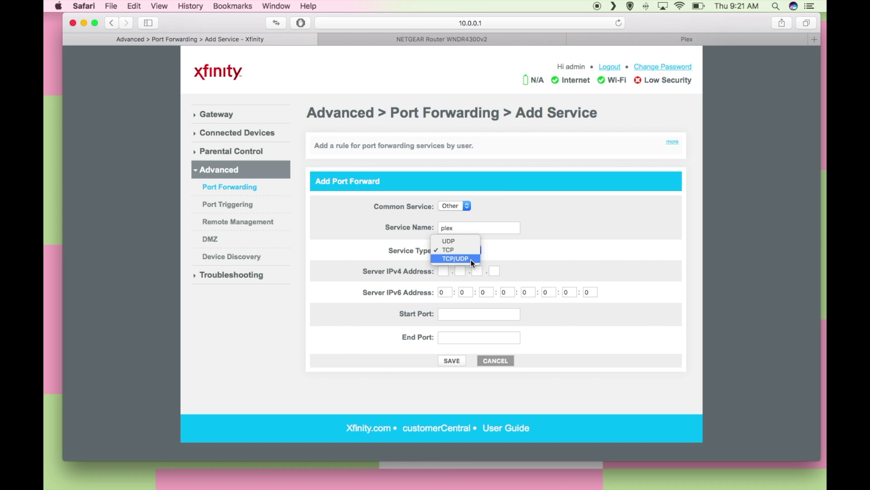
left_click(471, 259)
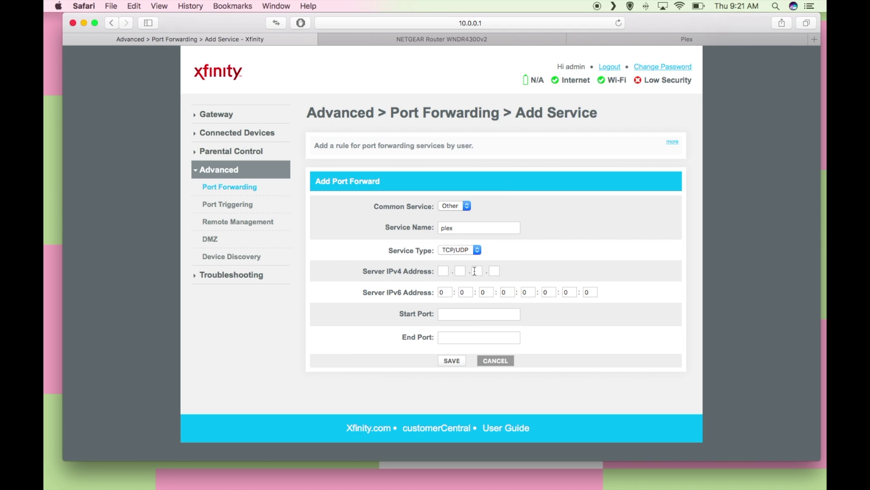
left_click(443, 271)
left_click(402, 282)
type("32400")
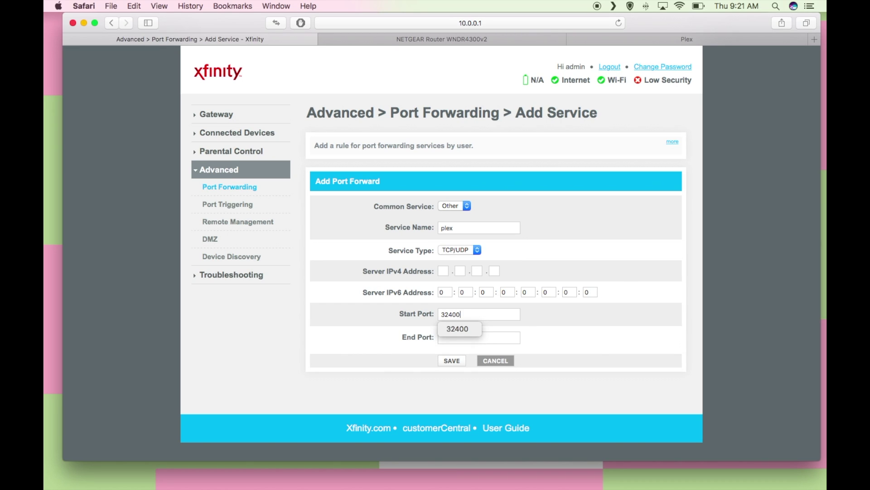
left_click(467, 339)
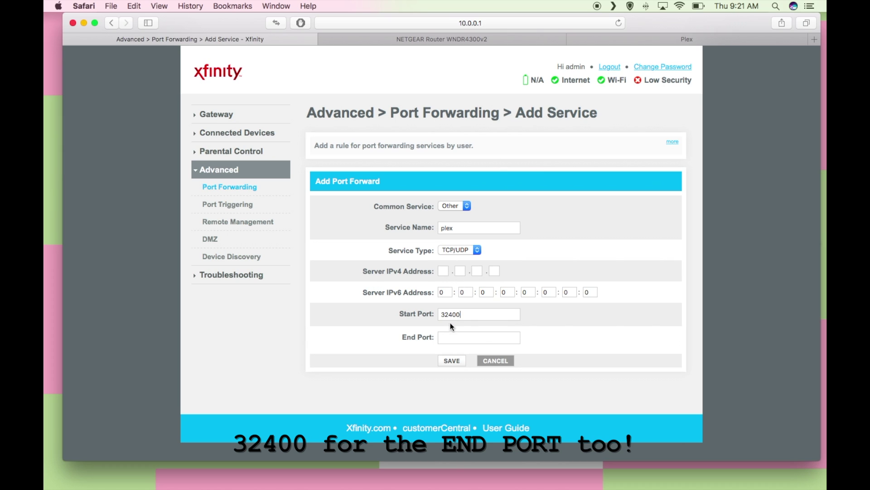
left_click(496, 361)
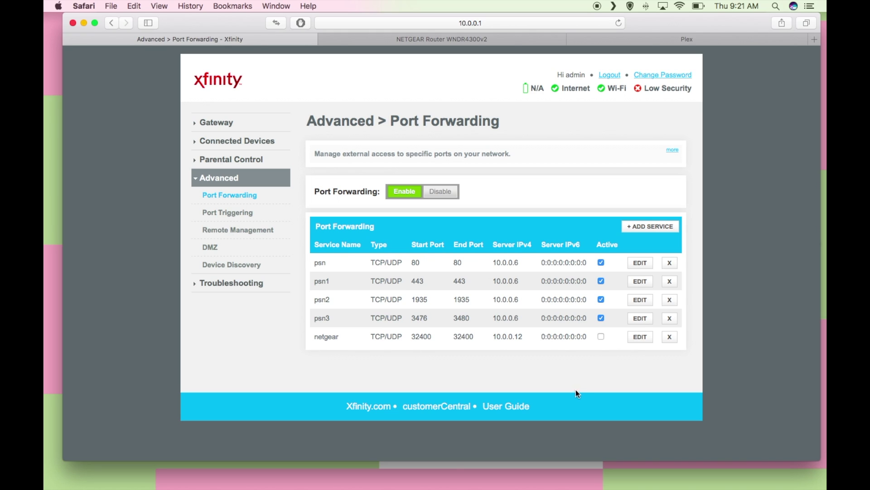
Step: Activate the netgear 32400 rule in Xfinity, confirm it, and return to Plex settings
left_click(602, 337)
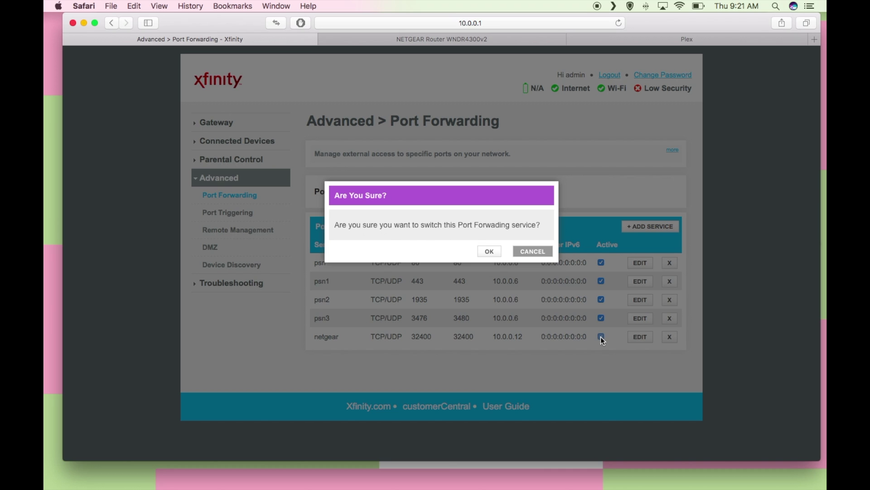
left_click(490, 252)
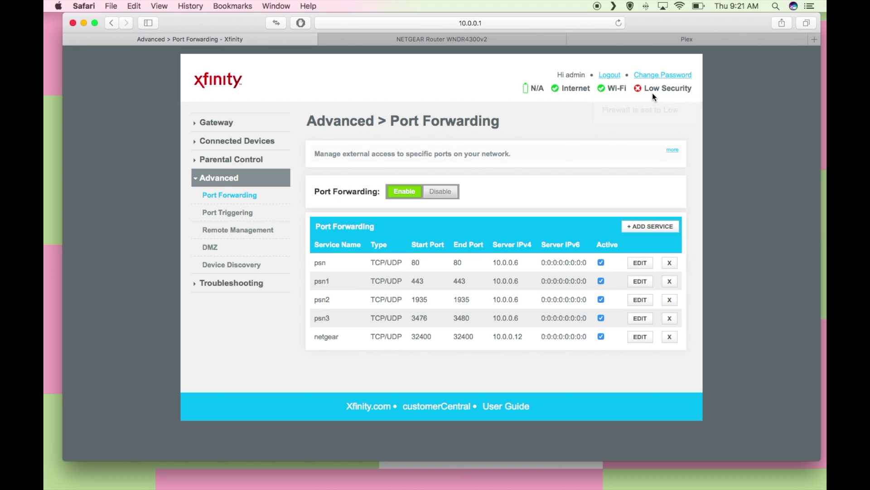
left_click(661, 41)
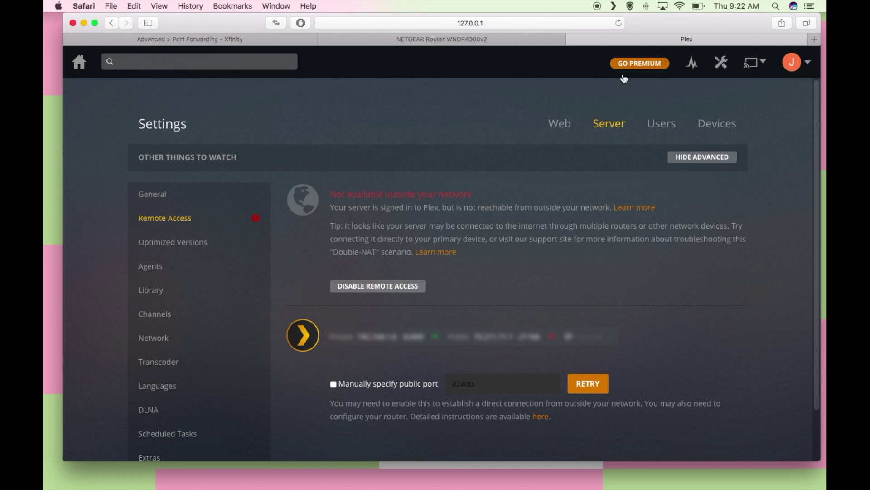
Step: Enable the manually specified public port 32400 in Plex and retry remote access
scroll(512, 221, "down", 2)
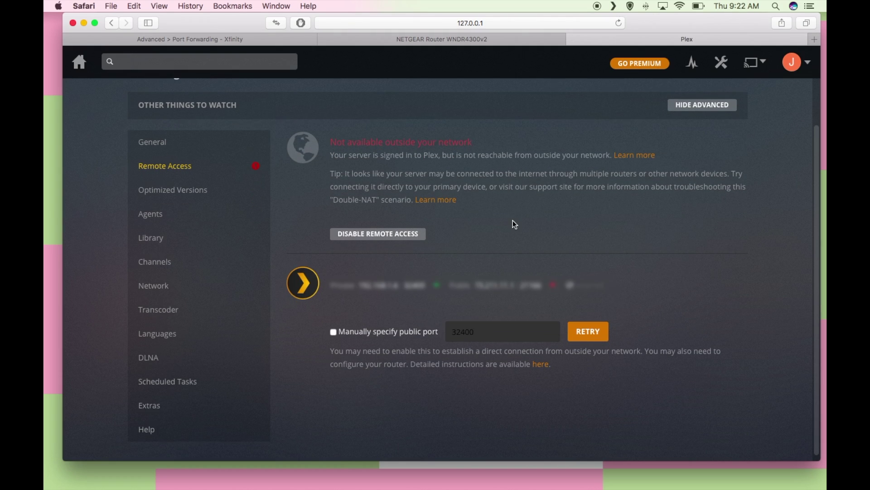
left_click(333, 333)
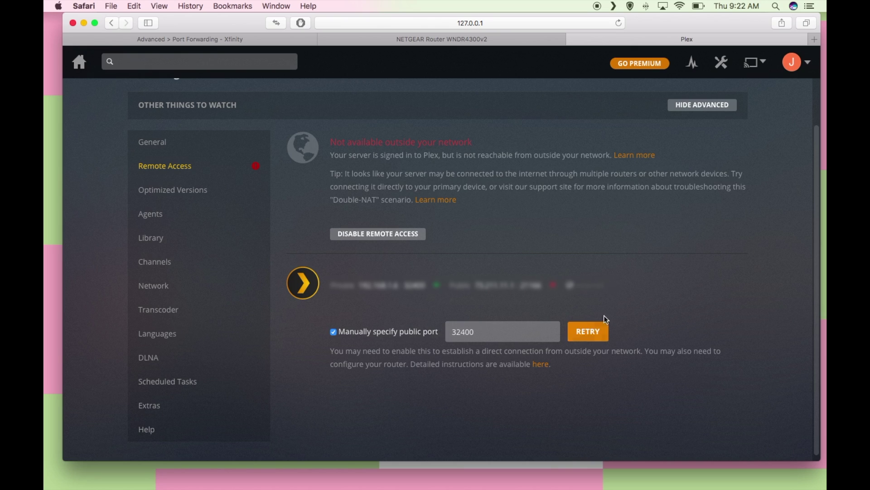
left_click(587, 333)
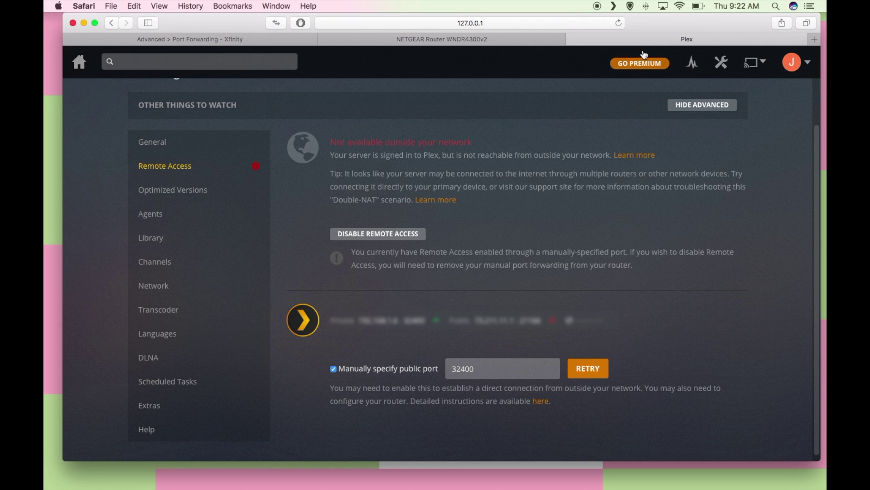
Step: Quit and relaunch Plex Media Server, then reload the Plex page to recheck remote access
left_click(614, 6)
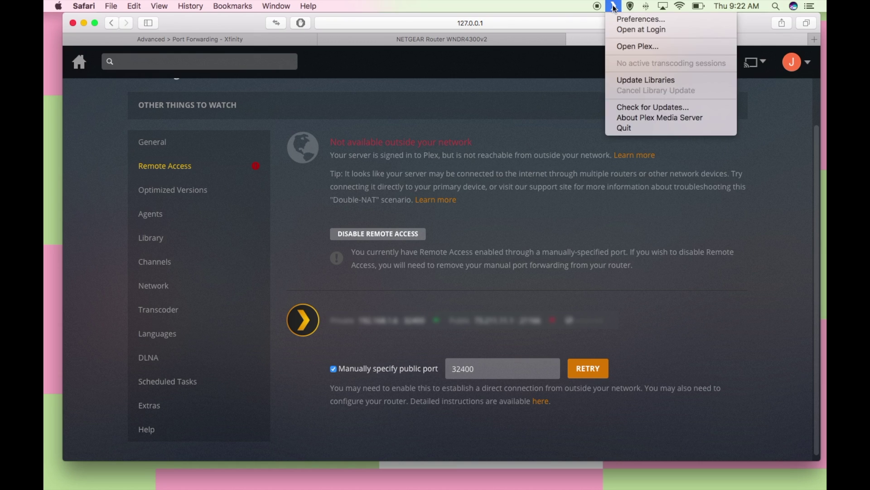
left_click(625, 128)
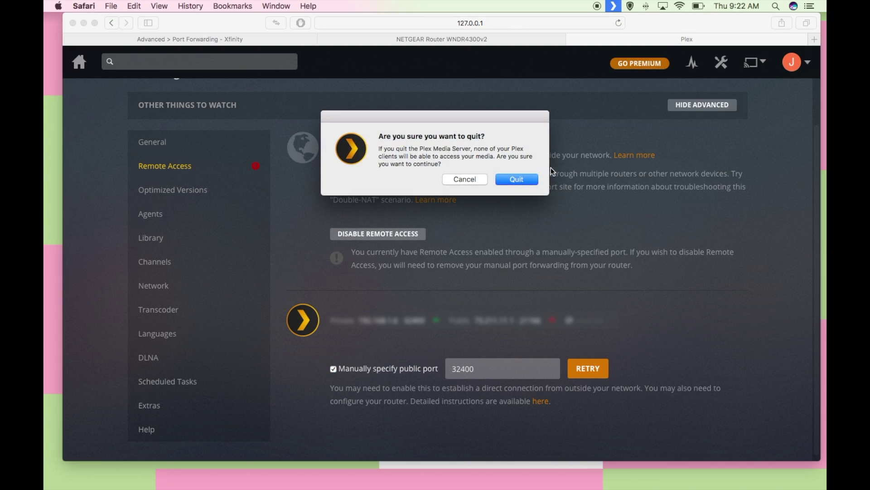
left_click(532, 178)
left_click_drag(671, 25, 594, 27)
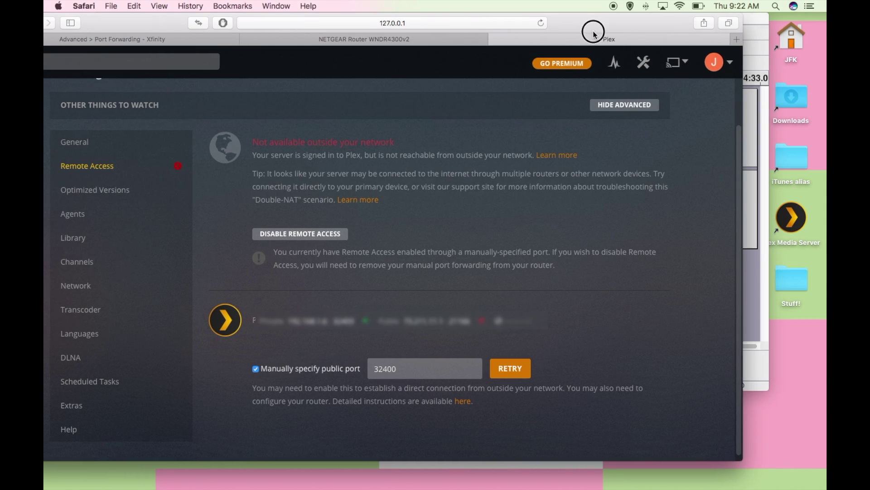
left_click(793, 221)
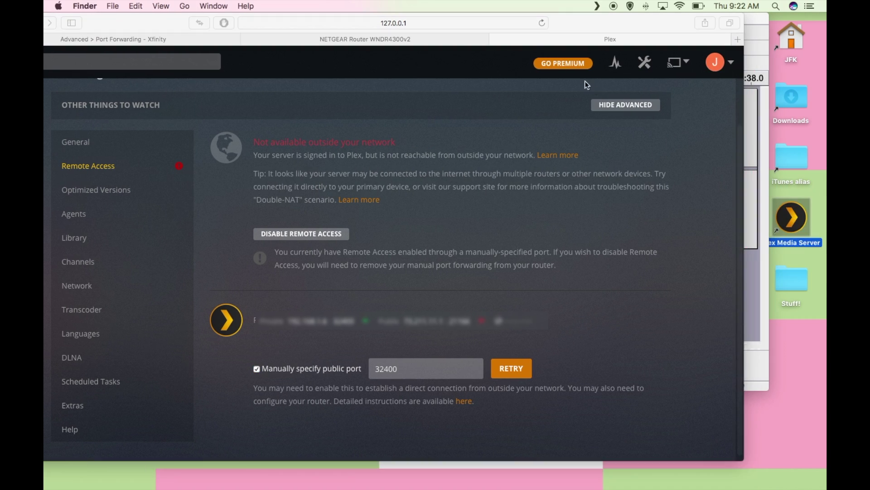
left_click_drag(579, 28, 635, 30)
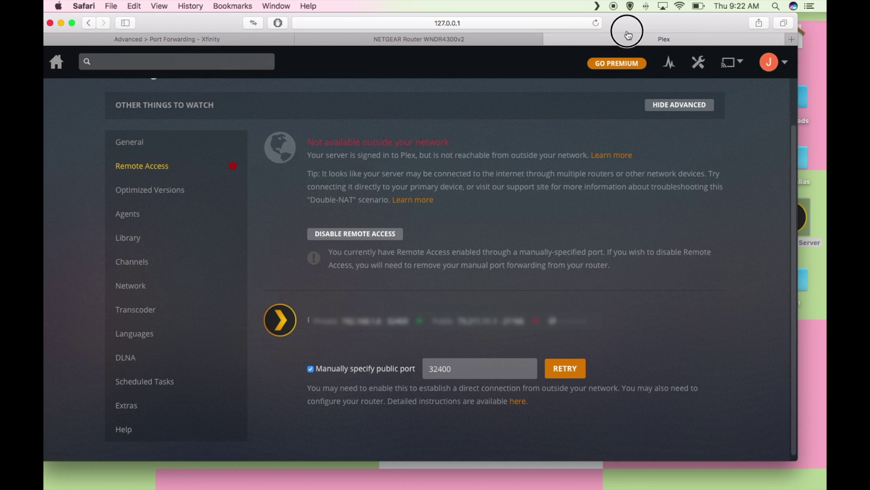
left_click(596, 23)
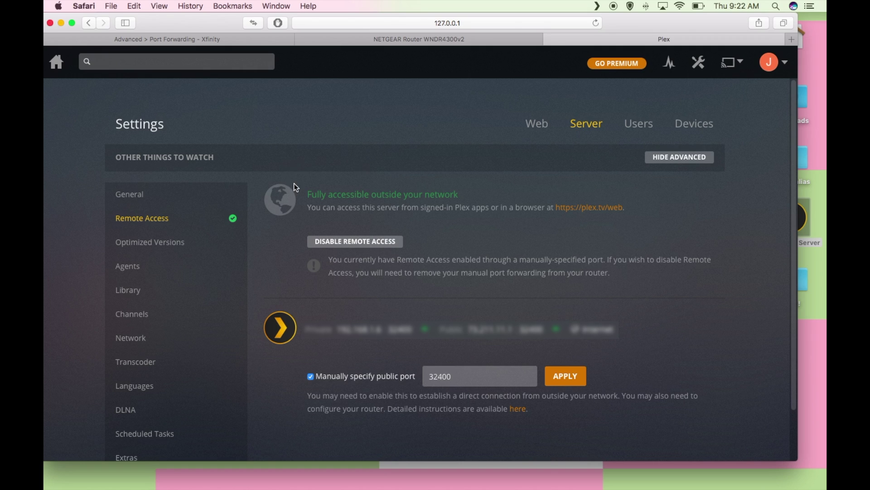
mouse_move(628, 25)
left_mouse_down()
mouse_move(656, 27)
mouse_move(638, 22)
left_mouse_up()
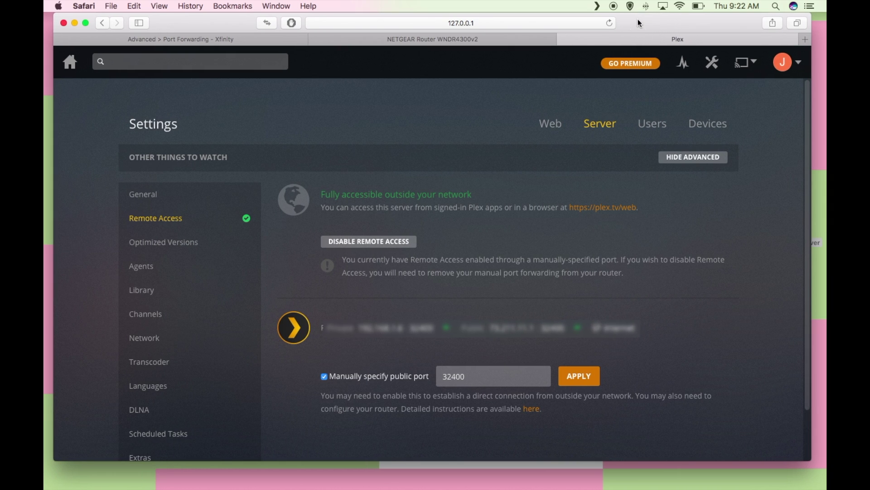